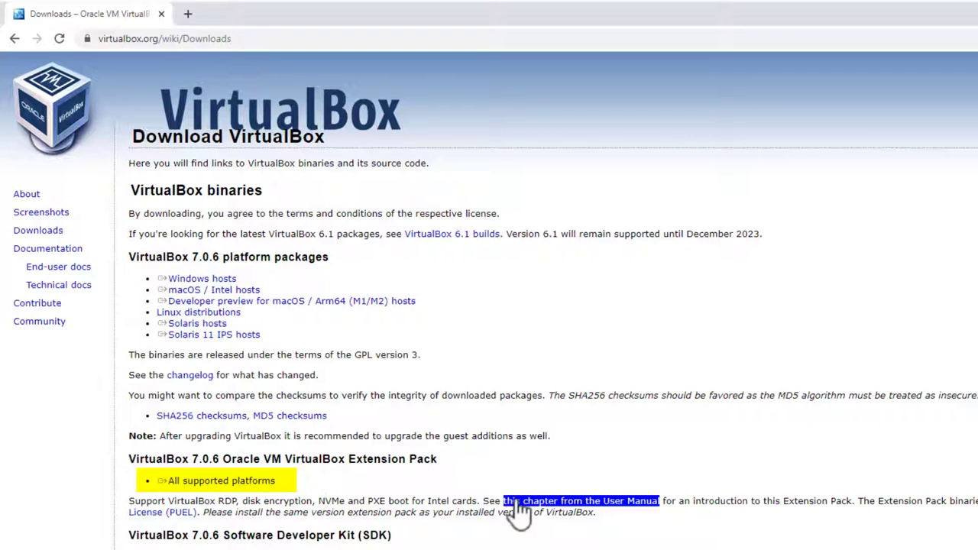
Download the VirtualBox 7.0.6 Extension Pack for all supported platforms and save it in the Downloads folder
{"action": "left_click", "coordinate": [236, 486]}
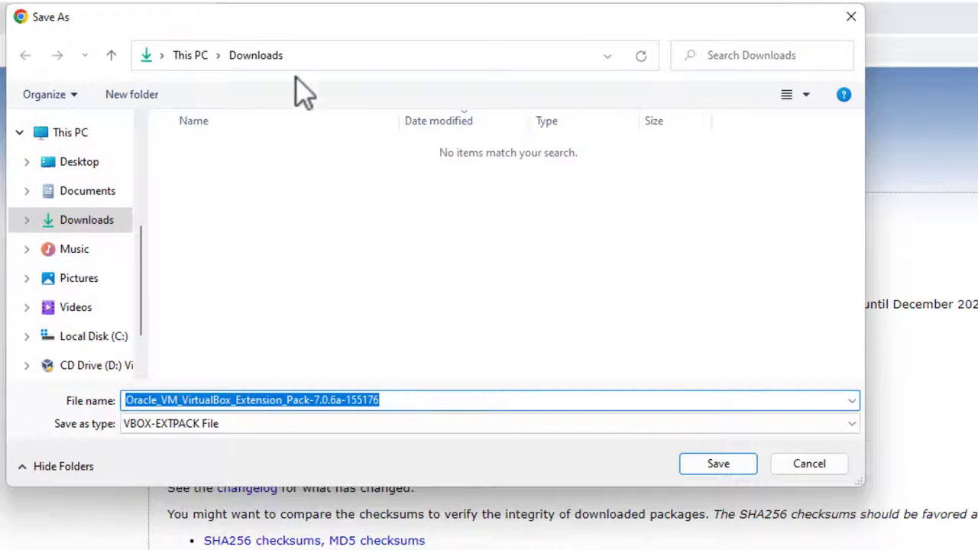
{"action": "left_click", "coordinate": [745, 467]}
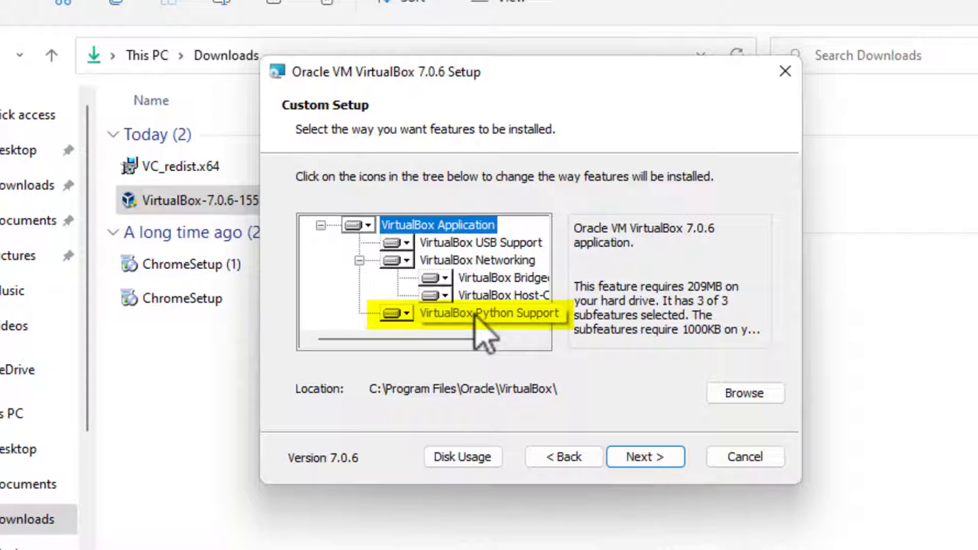
Exclude VirtualBox Python Support from the features to install and continue past the custom setup
{"action": "left_click", "coordinate": [406, 316]}
{"action": "left_click", "coordinate": [406, 314]}
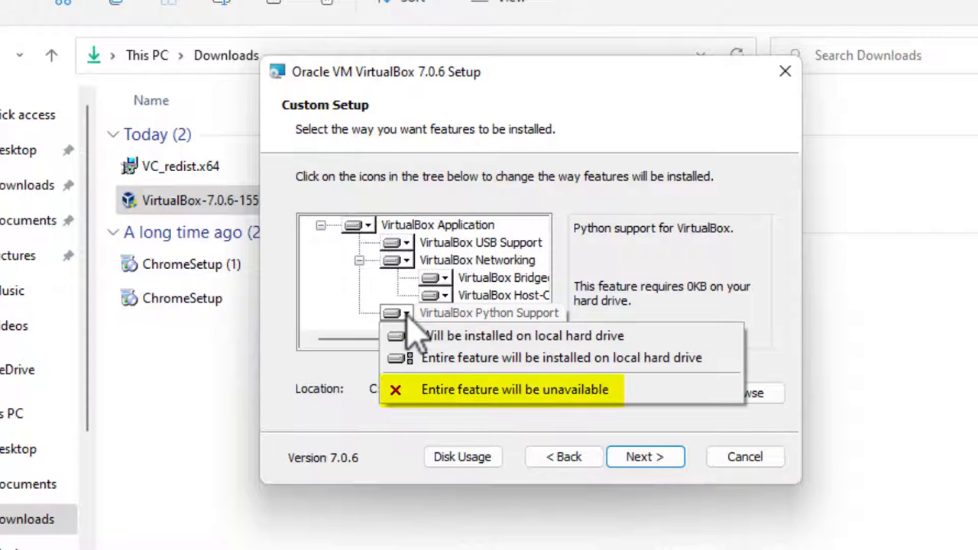
{"action": "left_click", "coordinate": [414, 391]}
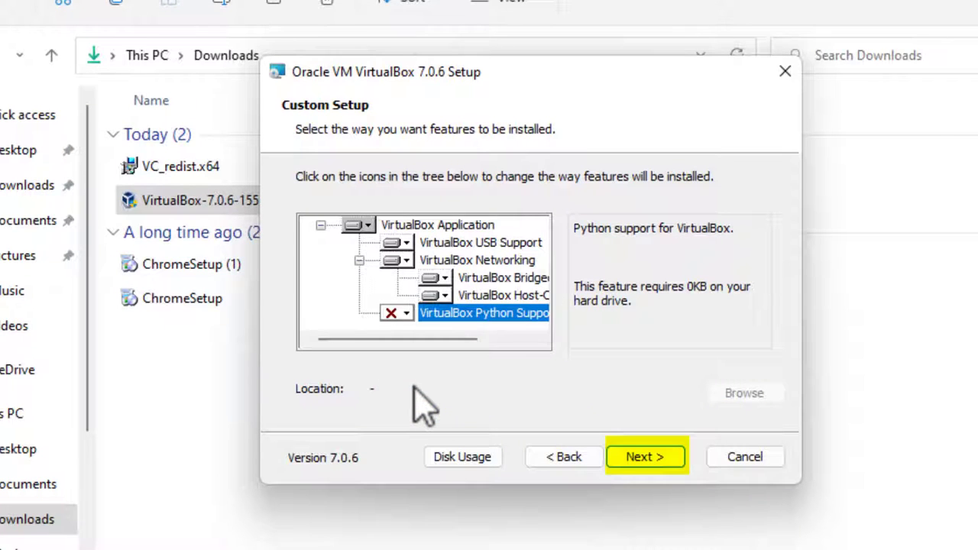
{"action": "left_click", "coordinate": [648, 461]}
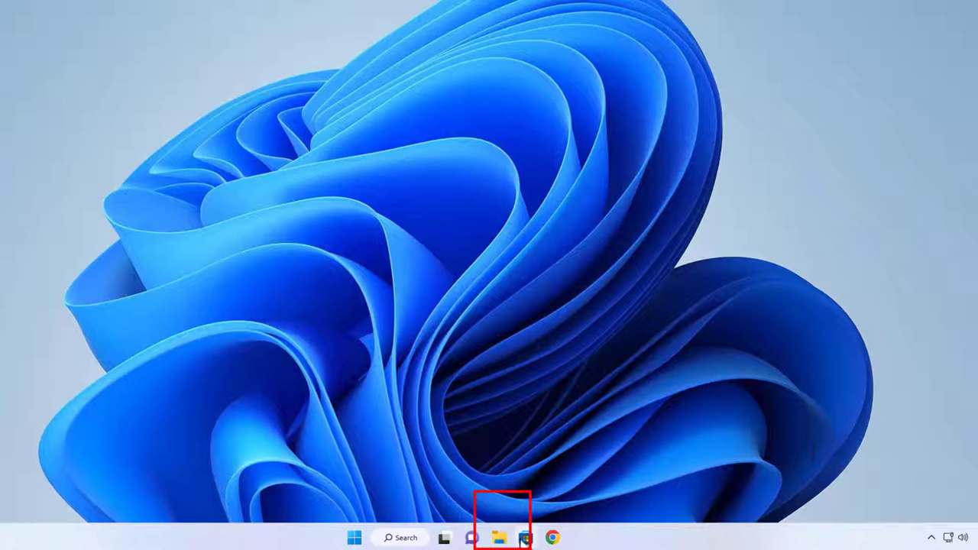
Try to install VirtualBox by running VirtualBox-7.0.6-155176-Win from the Downloads folder and allowing device changes, and exit the setup
{"action": "left_click", "coordinate": [500, 538]}
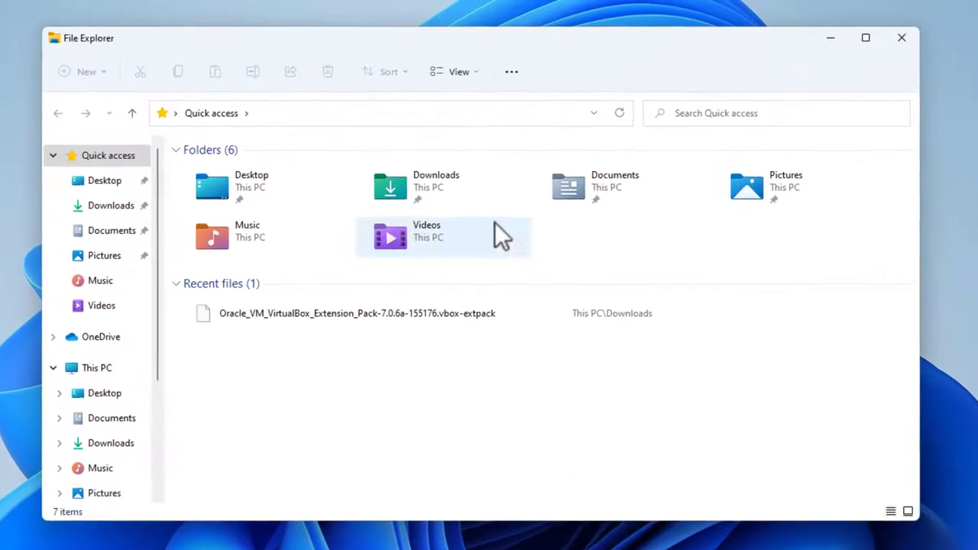
{"action": "double_click", "coordinate": [403, 192]}
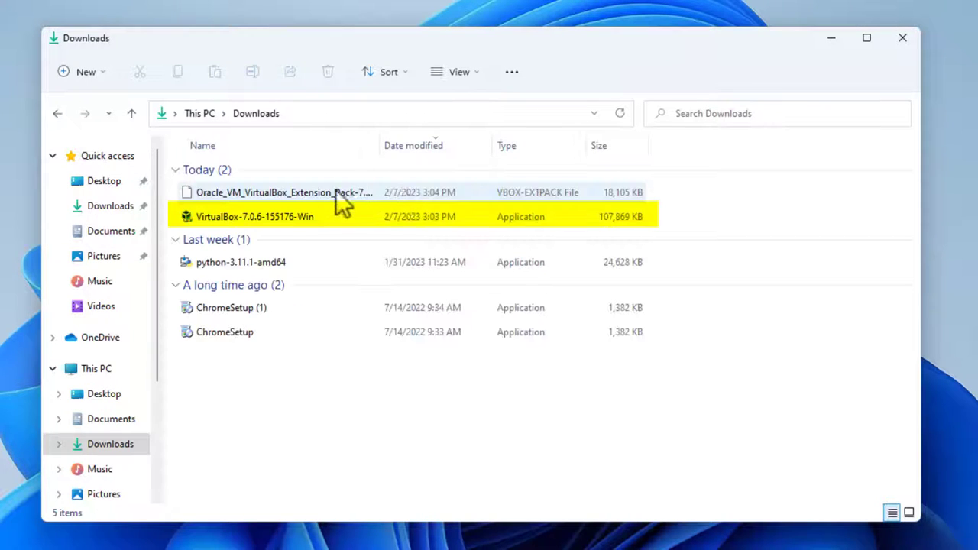
{"action": "double_click", "coordinate": [217, 216]}
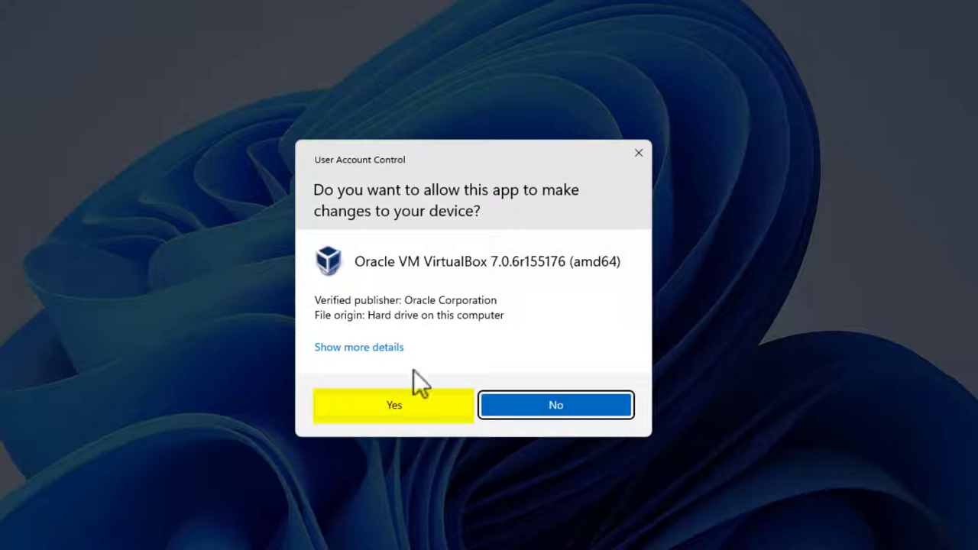
{"action": "left_click", "coordinate": [397, 407]}
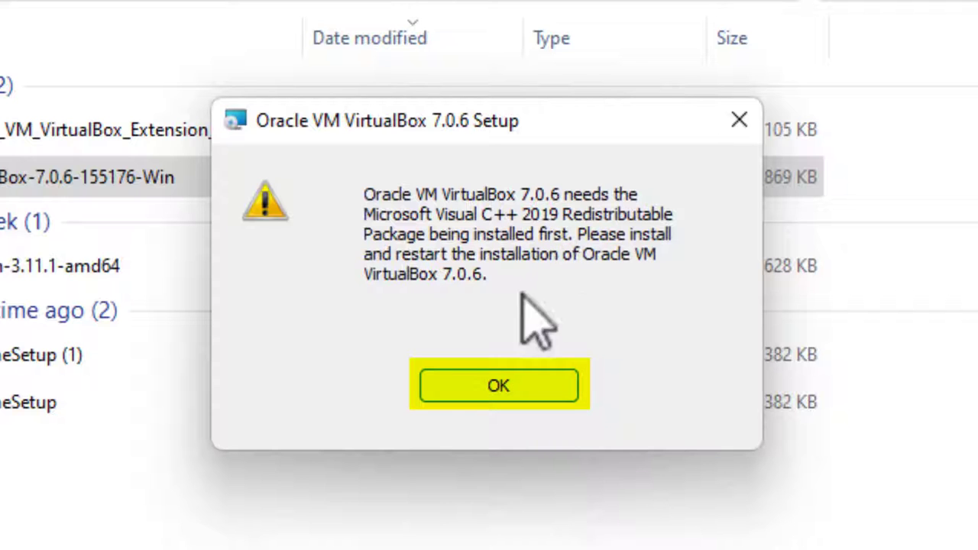
{"action": "left_click", "coordinate": [476, 388]}
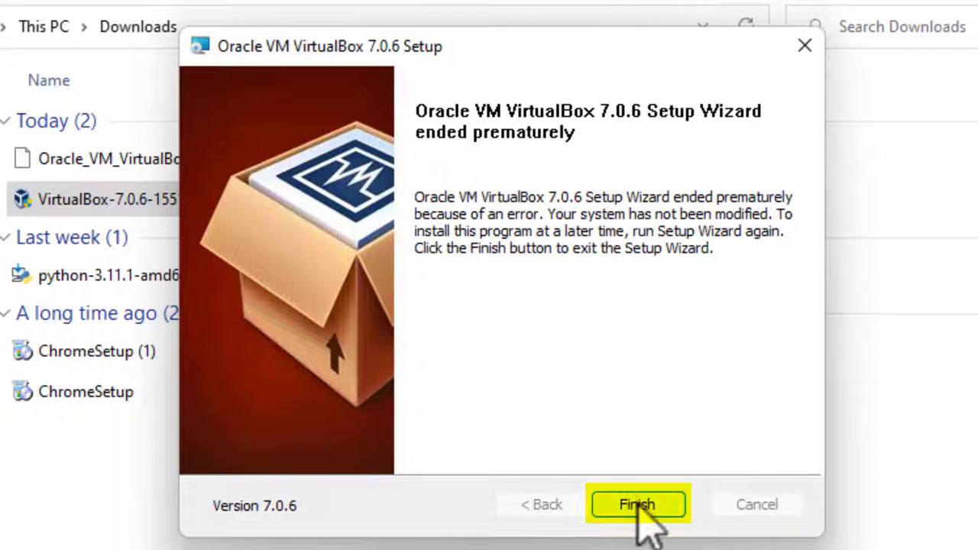
{"action": "left_click", "coordinate": [638, 504]}
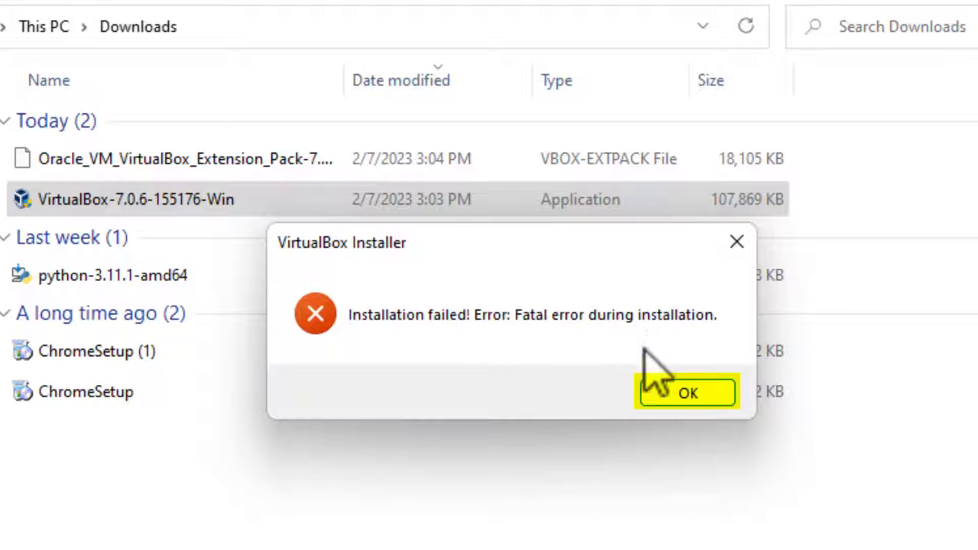
{"action": "left_click", "coordinate": [682, 391]}
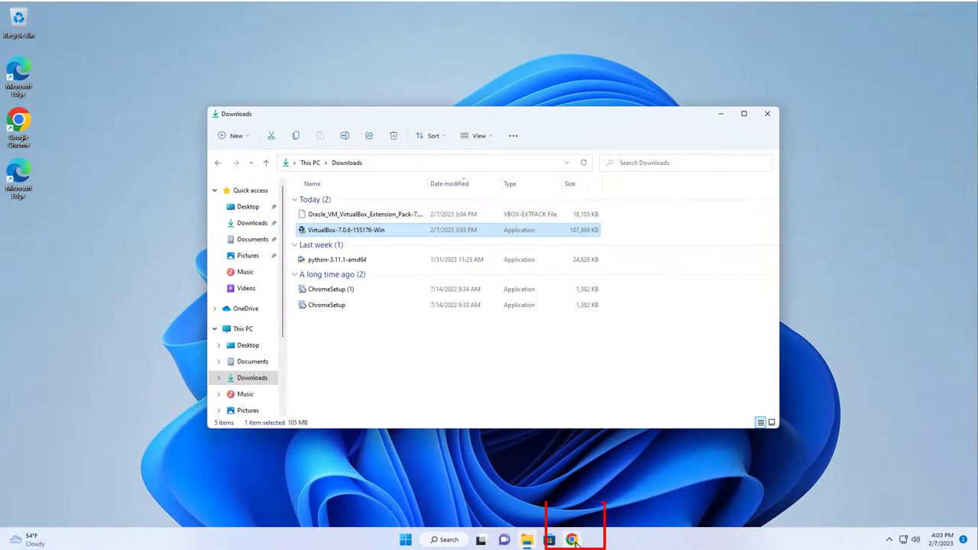
Switch to Chrome and search Google for "microsoft redistributable"
{"action": "left_click", "coordinate": [573, 539]}
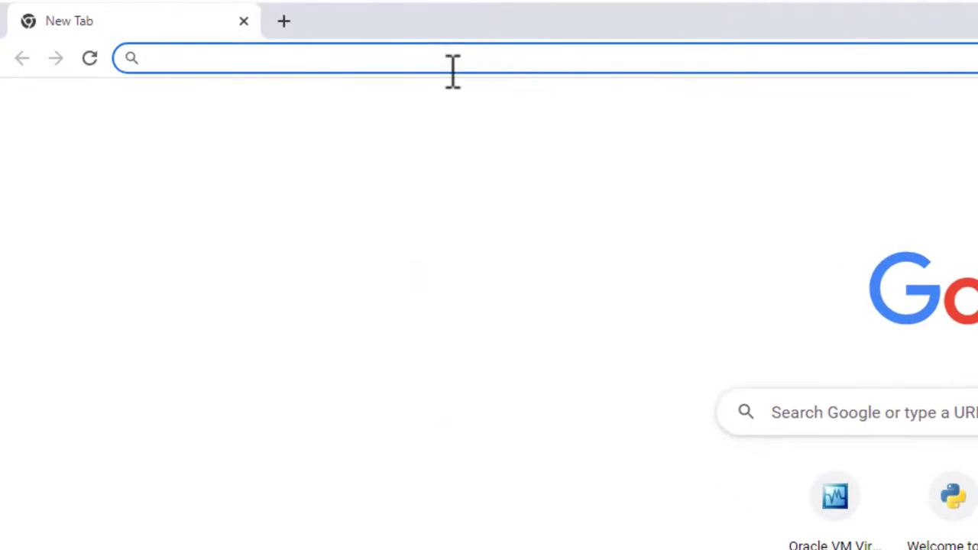
{"action": "left_click", "coordinate": [248, 57]}
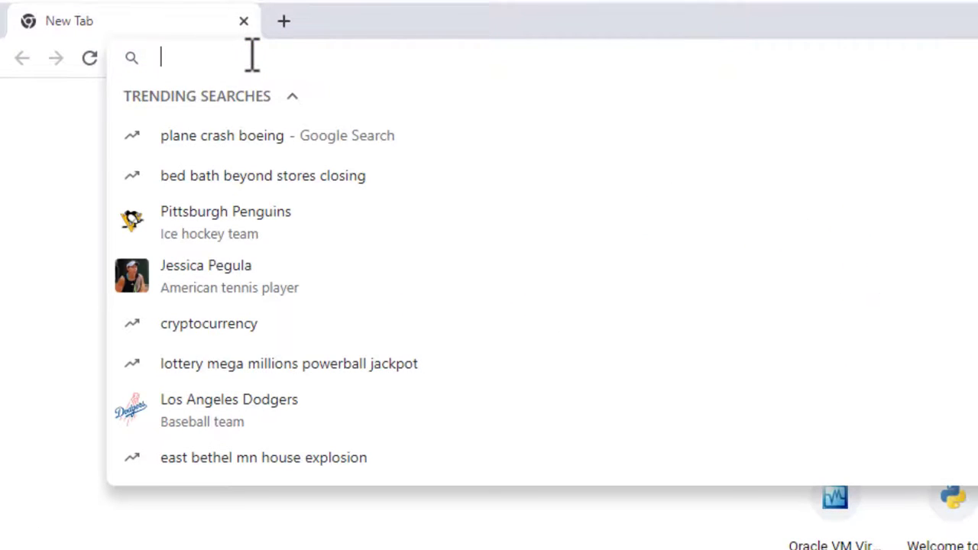
{"action": "type", "text": "Microsoft"}
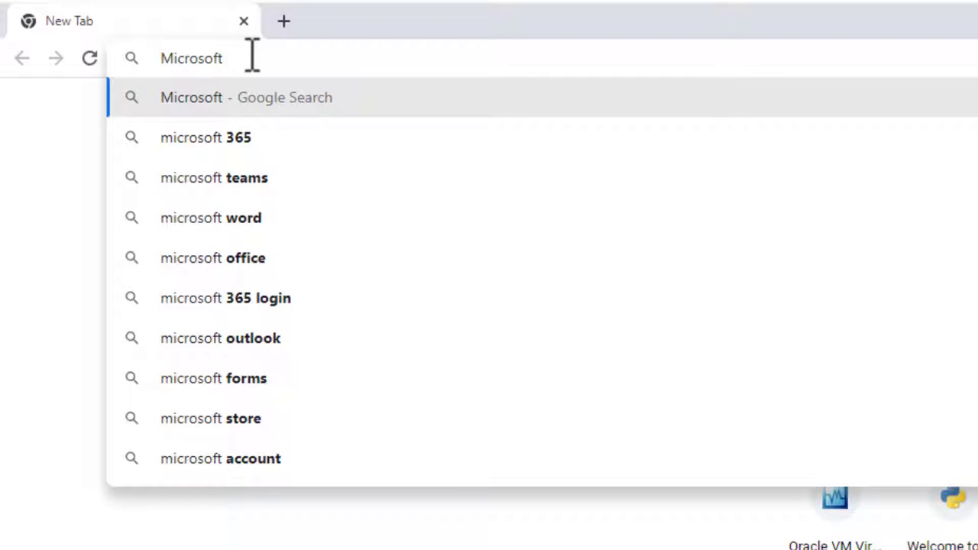
{"action": "type", "text": " redistrubat"}
{"action": "key", "text": "BackSpace"}
{"action": "key", "text": "BackSpace"}
{"action": "key", "text": "BackSpace"}
{"action": "key", "text": "BackSpace"}
{"action": "key", "text": "BackSpace"}
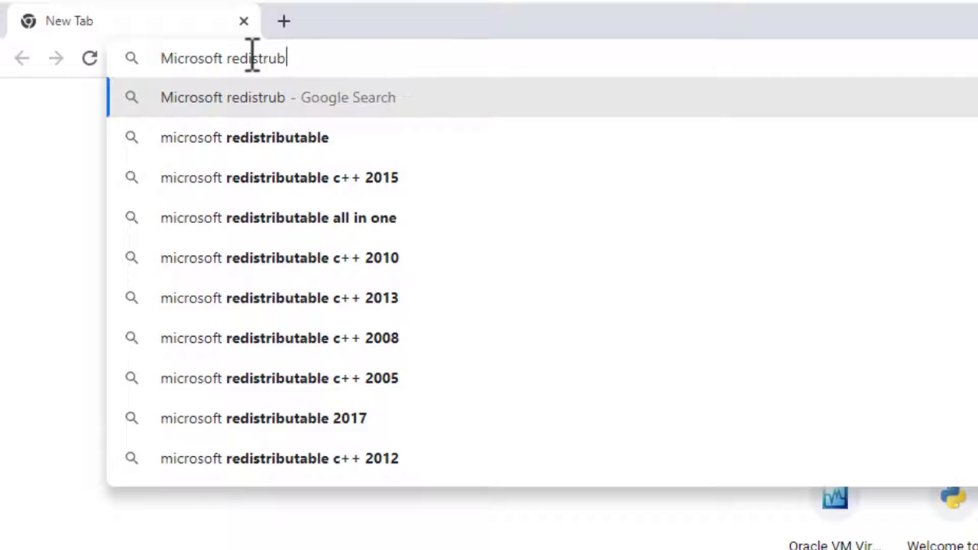
{"action": "left_click", "coordinate": [311, 140]}
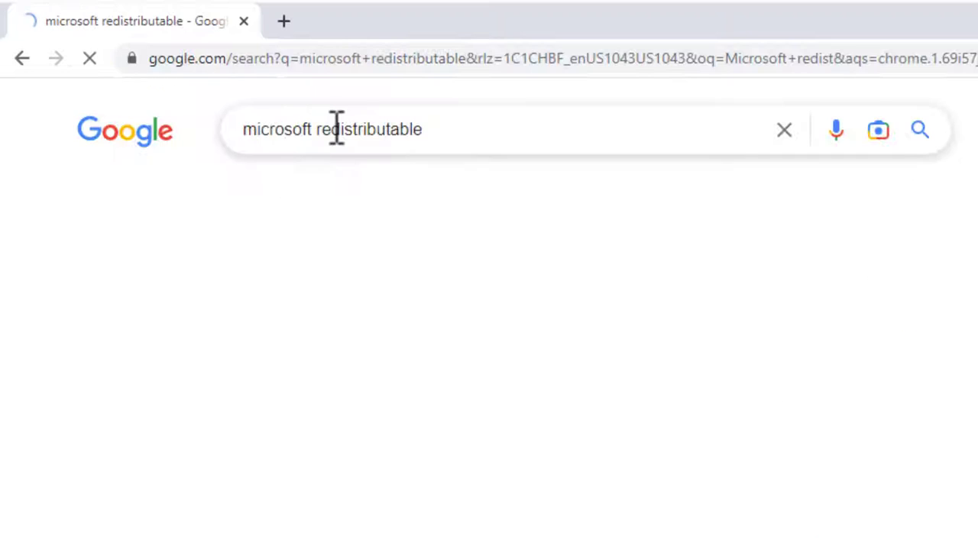
Refine the Google search to "microsoft redistributable c++ 2019"
{"action": "left_click", "coordinate": [454, 130]}
{"action": "type", "text": "c"}
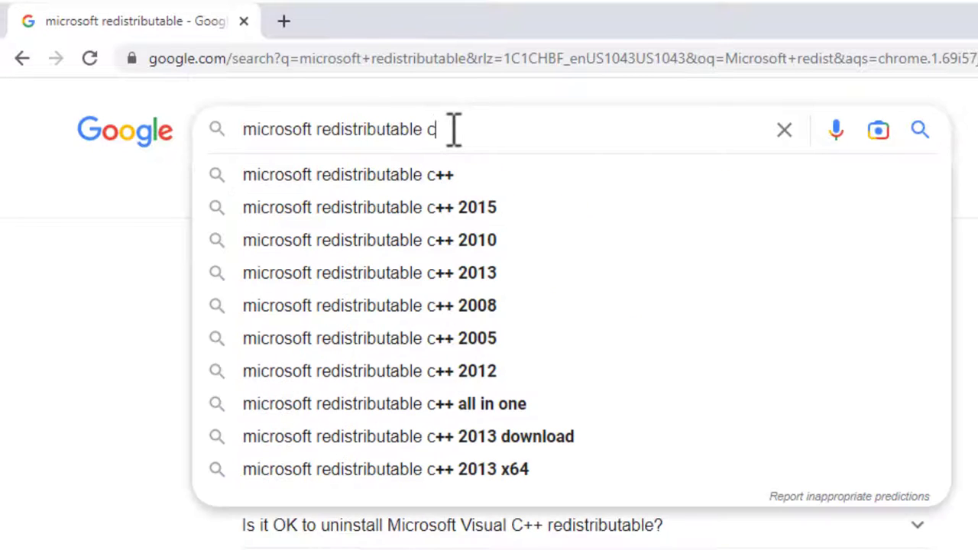
{"action": "type", "text": "++ 2"}
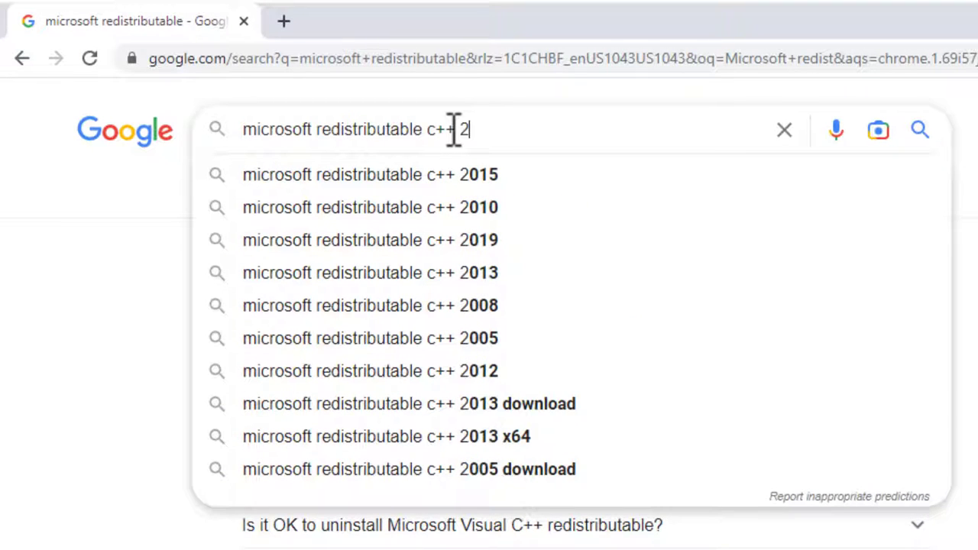
{"action": "type", "text": "019"}
{"action": "key", "text": "Return"}
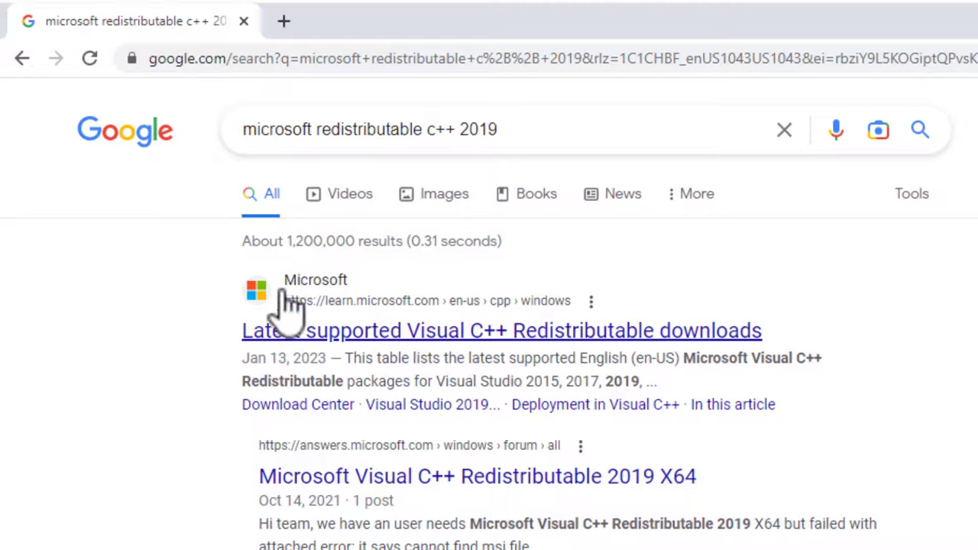
Open Microsoft's latest supported Visual C++ Redistributable downloads page and save the X64 package as VC_redist.x64 in Downloads
{"action": "left_click", "coordinate": [610, 335]}
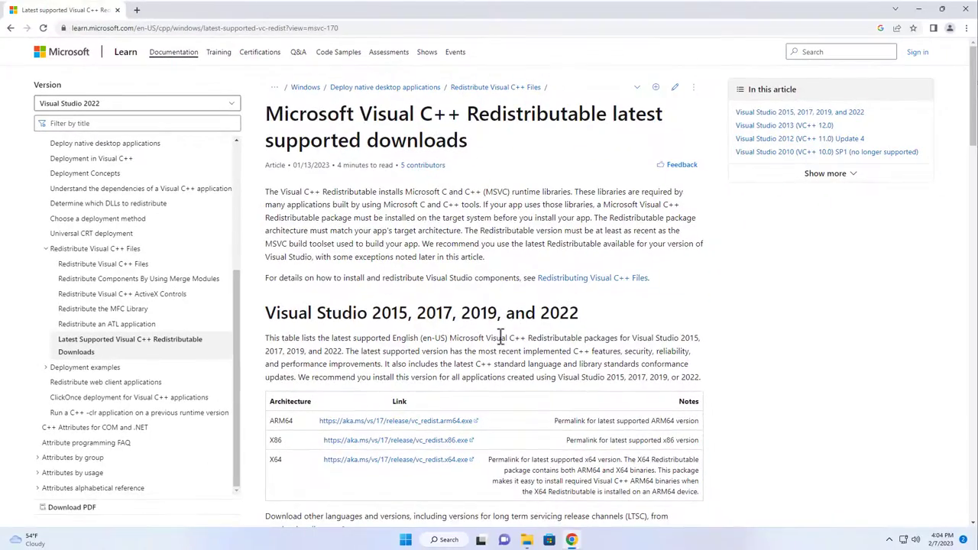
{"action": "scroll", "coordinate": [602, 164], "scroll_direction": "down", "scroll_amount": 3}
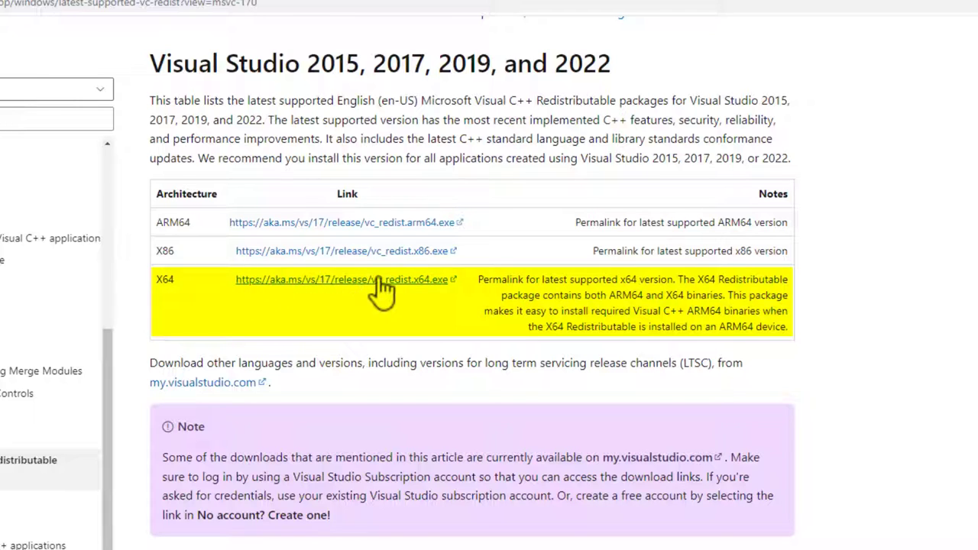
{"action": "left_click", "coordinate": [428, 288]}
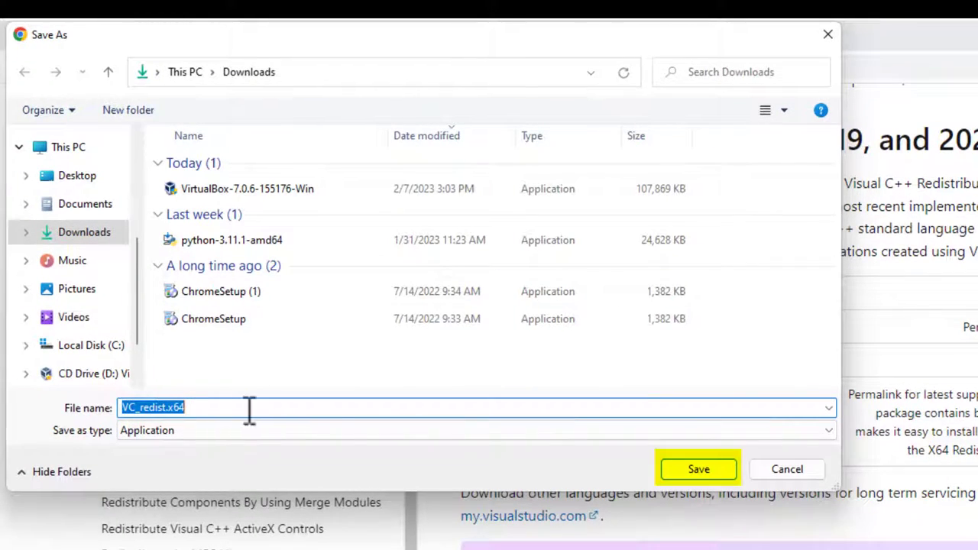
{"action": "left_click", "coordinate": [686, 469]}
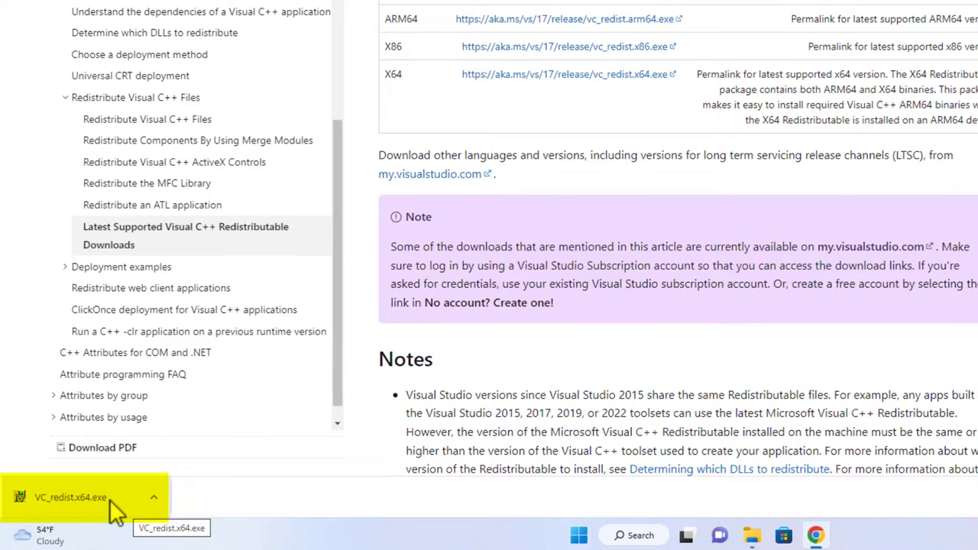
Run VC_redist.x64.exe, agree to the license terms, install the redistributable with device changes allowed, and close its setup
{"action": "left_click", "coordinate": [61, 517]}
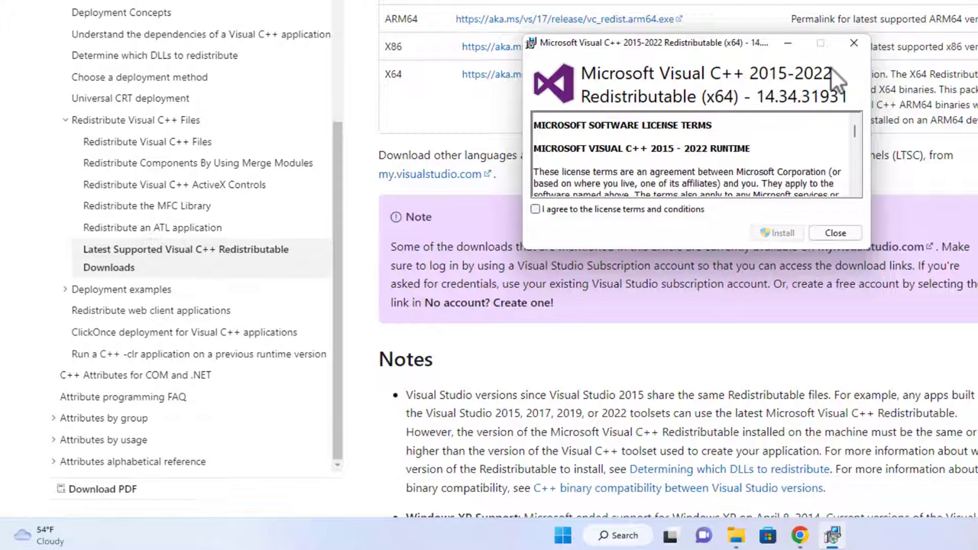
{"action": "scroll", "coordinate": [855, 132], "scroll_direction": "down", "scroll_amount": 2}
{"action": "left_click_drag", "start_coordinate": [855, 131], "coordinate": [868, 178]}
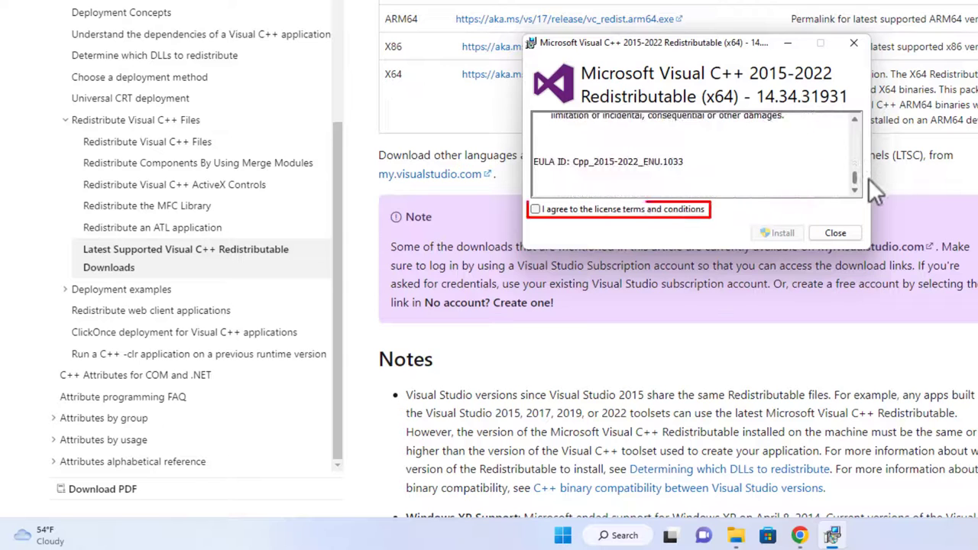
{"action": "left_click", "coordinate": [535, 211]}
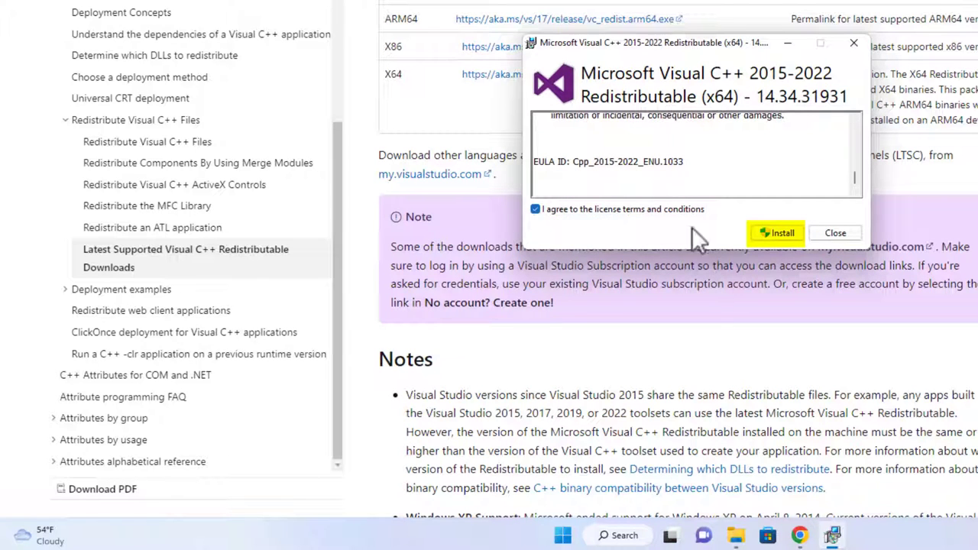
{"action": "left_click", "coordinate": [780, 230]}
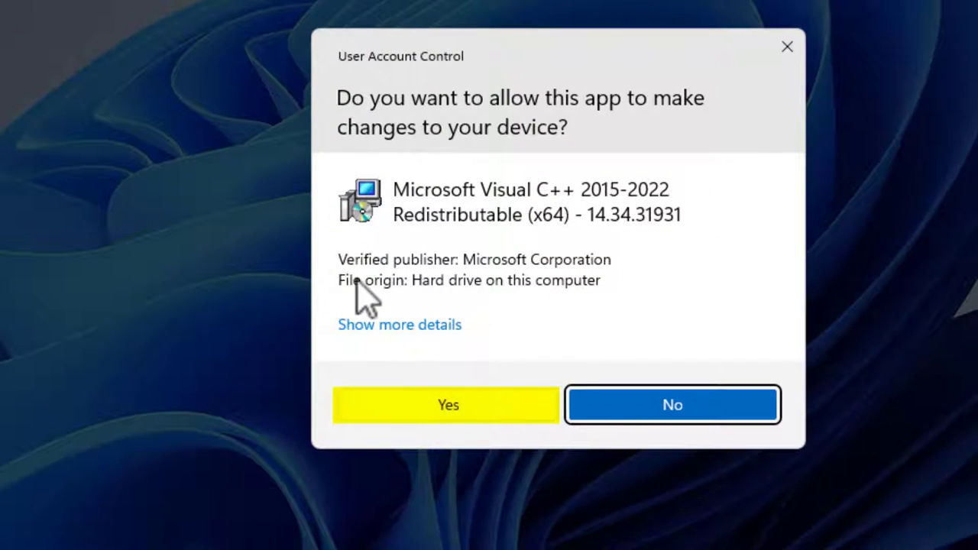
{"action": "left_click", "coordinate": [449, 405]}
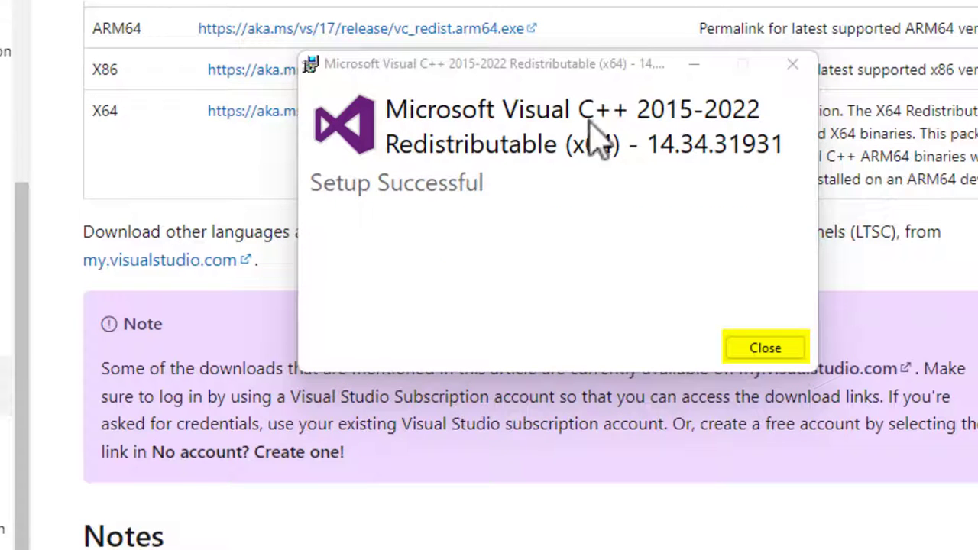
{"action": "left_click", "coordinate": [792, 356]}
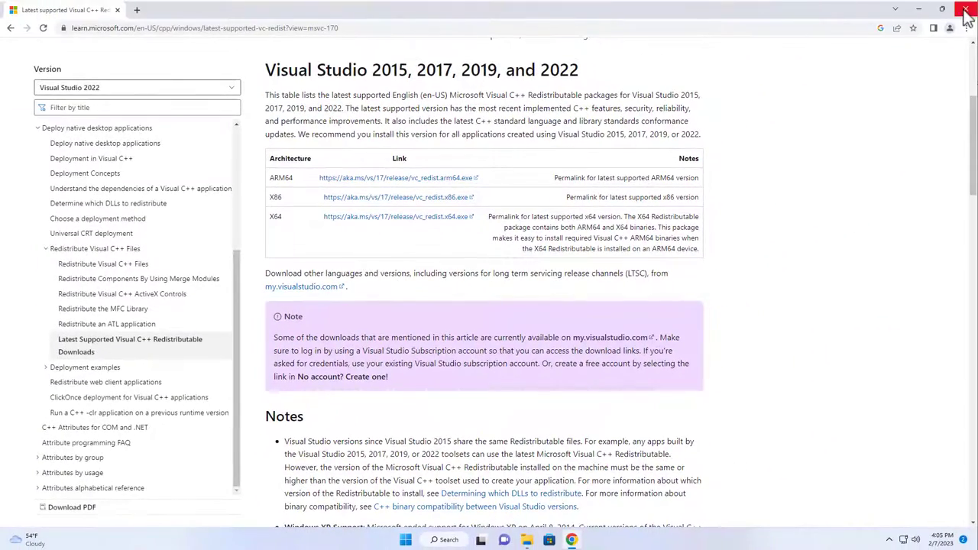
Close the browser, run VirtualBox-7.0.6-155176-Win from Downloads with device changes allowed, and advance the setup wizard to Custom Setup
{"action": "left_click", "coordinate": [966, 10]}
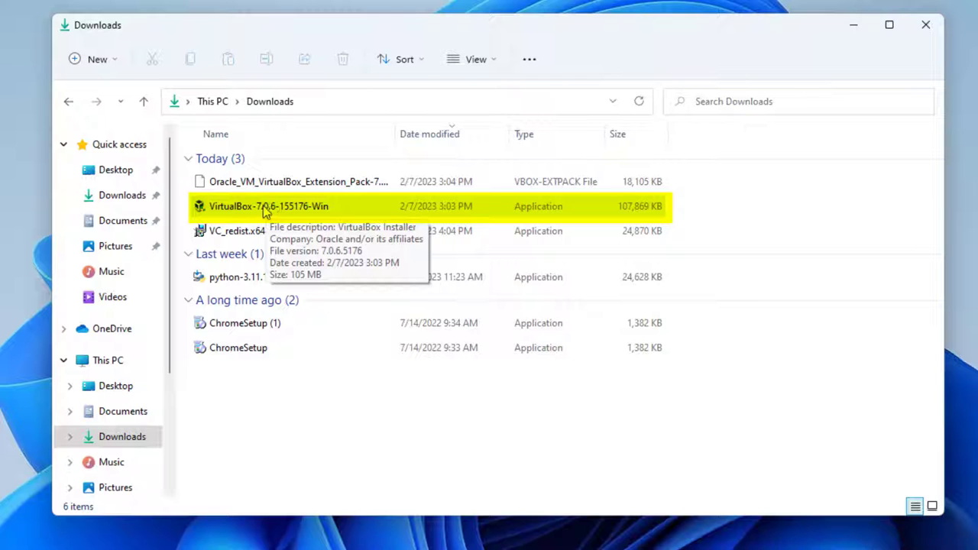
{"action": "left_click", "coordinate": [272, 211]}
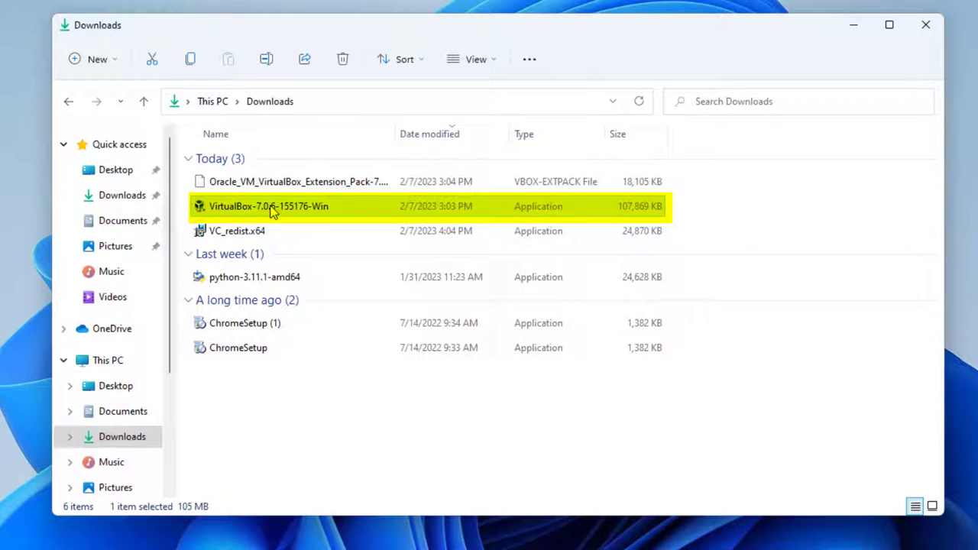
{"action": "double_click", "coordinate": [272, 211]}
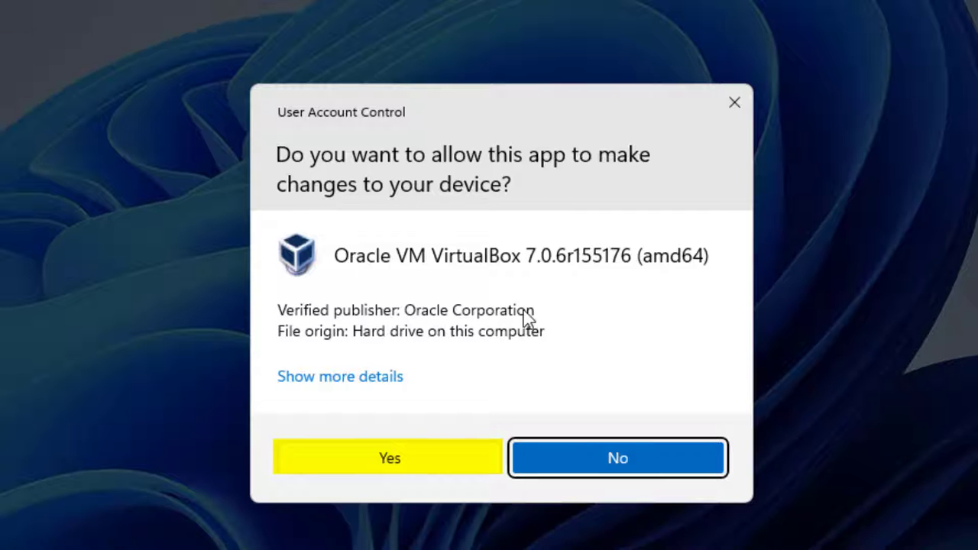
{"action": "left_click", "coordinate": [404, 459]}
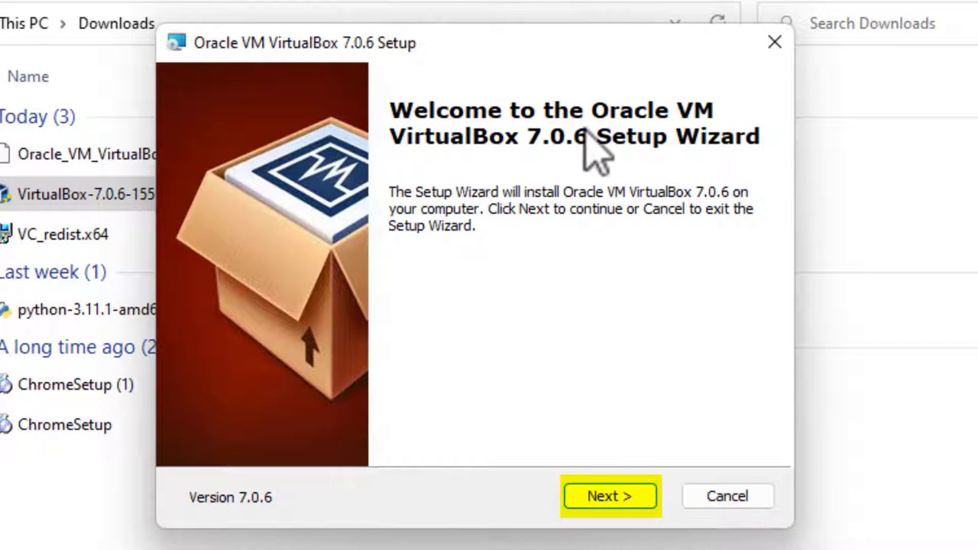
{"action": "left_click", "coordinate": [606, 497]}
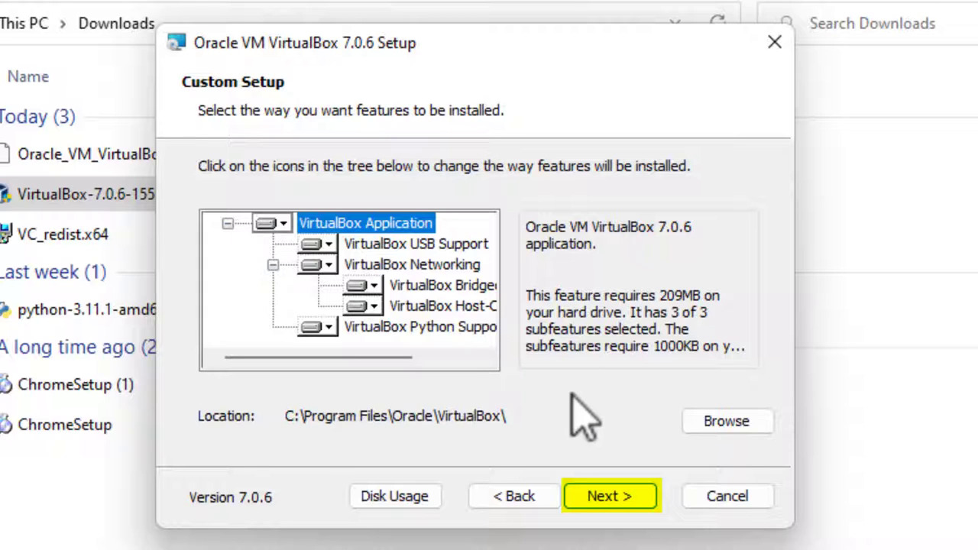
Install VirtualBox with the default features and location, accept the network interface reset, and finish setup with starting VirtualBox after installation enabled
{"action": "left_click", "coordinate": [609, 499]}
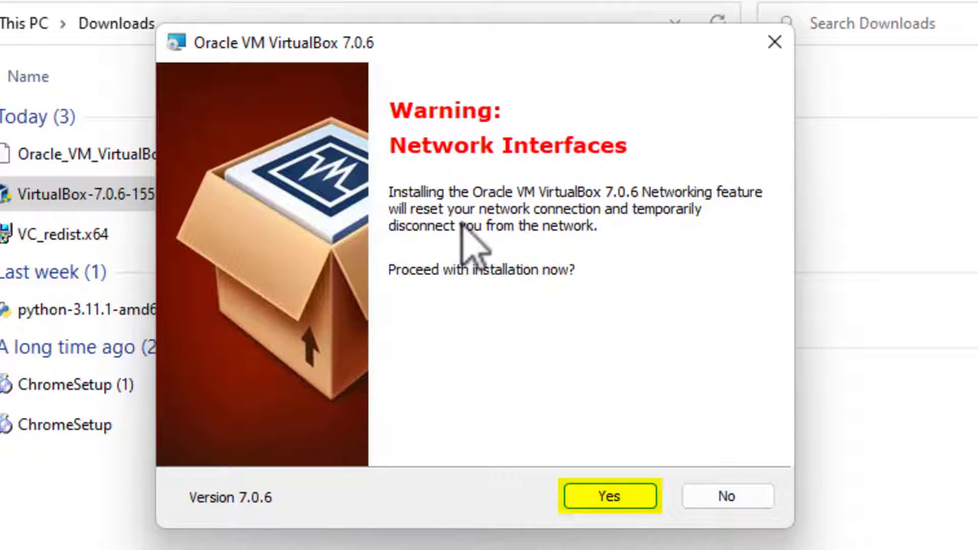
{"action": "left_click", "coordinate": [609, 497]}
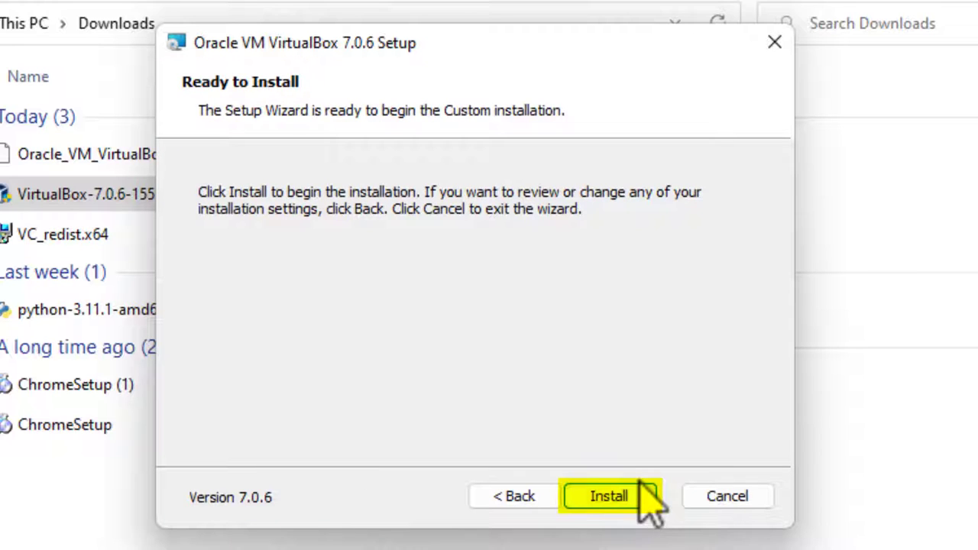
{"action": "left_click", "coordinate": [609, 497]}
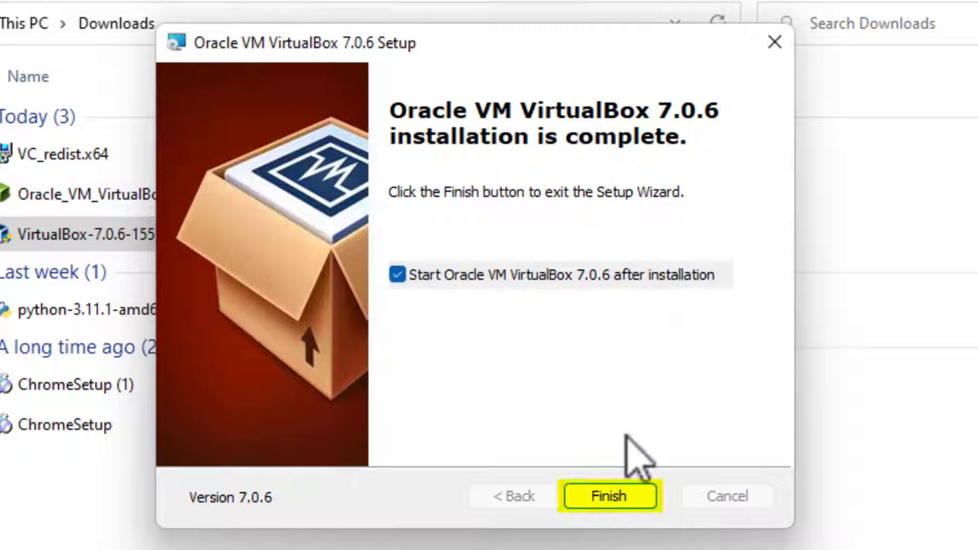
{"action": "left_click", "coordinate": [628, 496]}
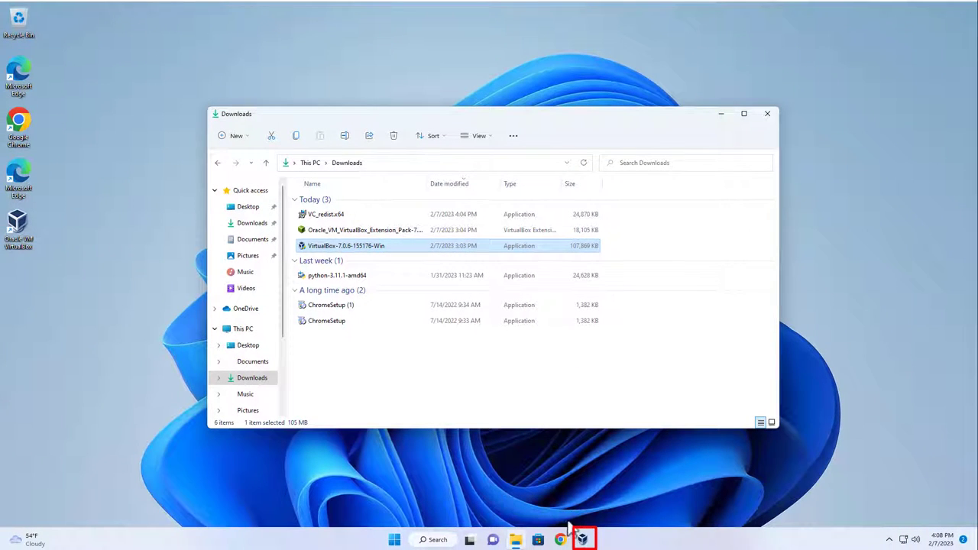
Switch to VirtualBox Manager and choose Oracle_VM_VirtualBox_Extension_Pack-7.0.6a-155176 from Downloads as the extension package to install
{"action": "mouse_move", "coordinate": [584, 538]}
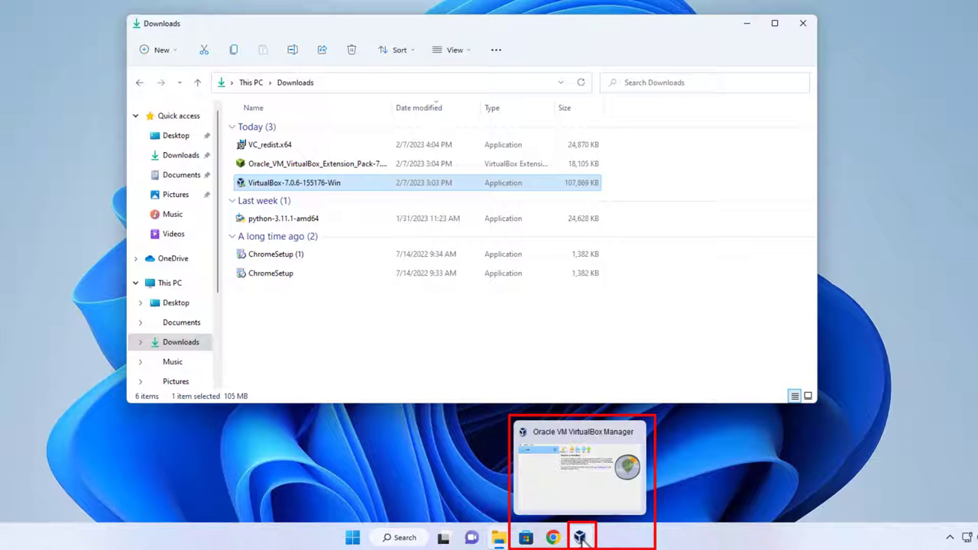
{"action": "left_click", "coordinate": [581, 539]}
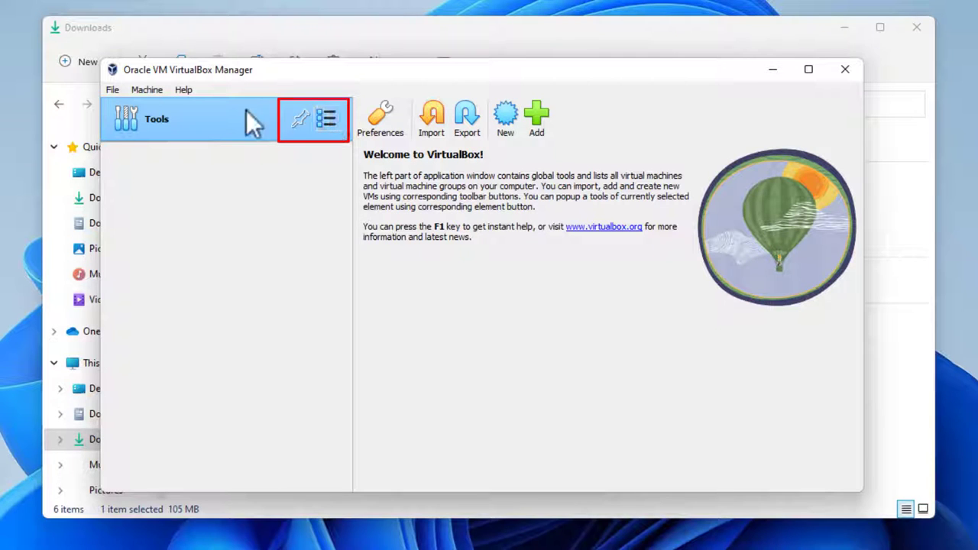
{"action": "left_click", "coordinate": [324, 119]}
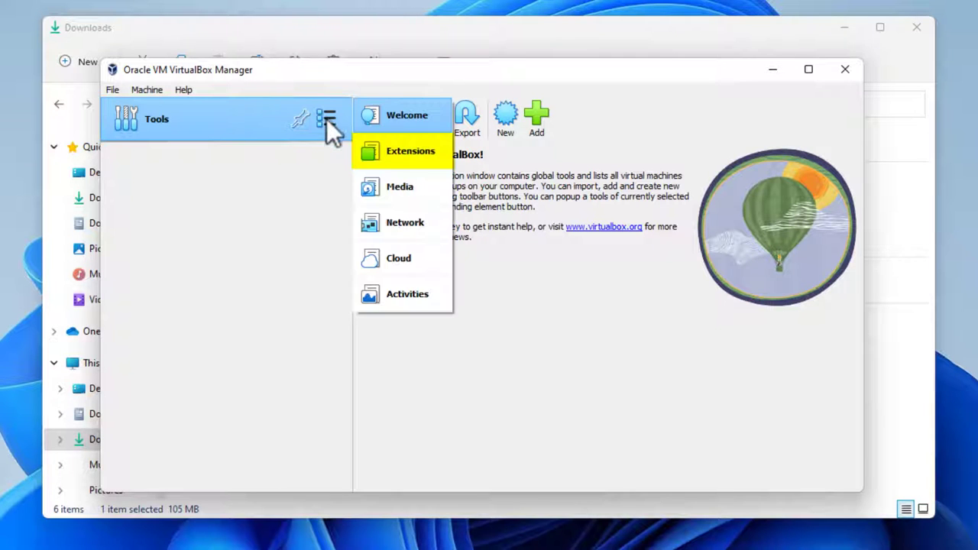
{"action": "left_click", "coordinate": [405, 151]}
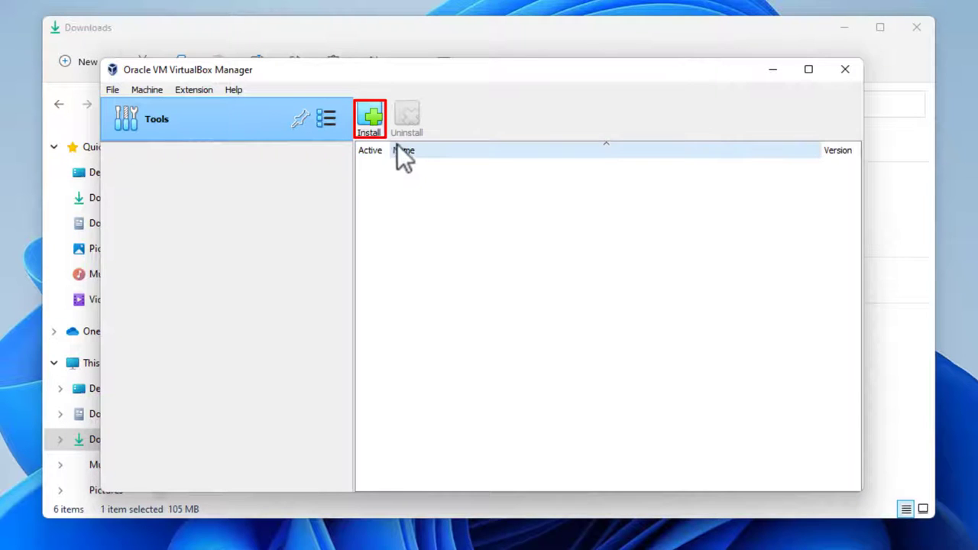
{"action": "left_click", "coordinate": [373, 124]}
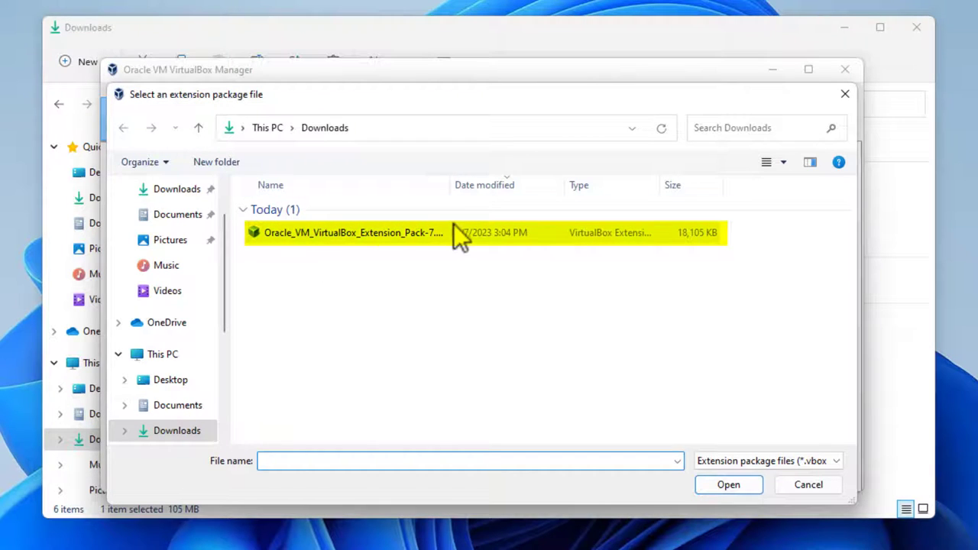
{"action": "left_click", "coordinate": [275, 235]}
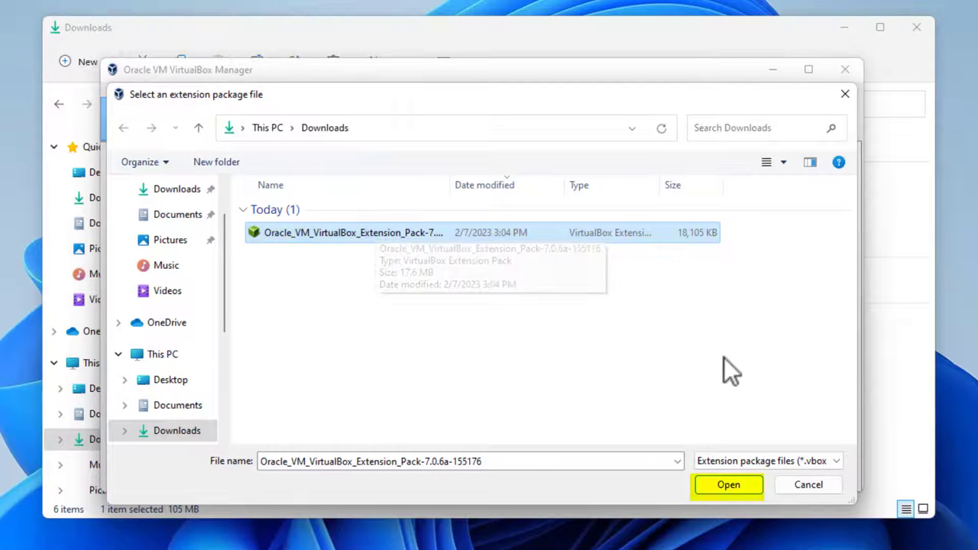
{"action": "left_click", "coordinate": [724, 482]}
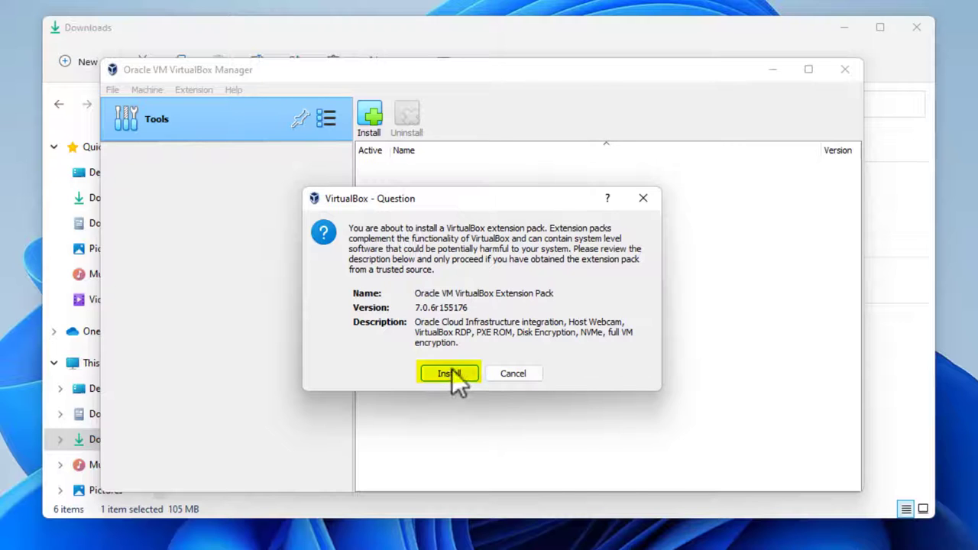
Confirm installing the Oracle VM VirtualBox Extension Pack, agree to its full license text, and select the pack in the extensions list
{"action": "left_click", "coordinate": [450, 372]}
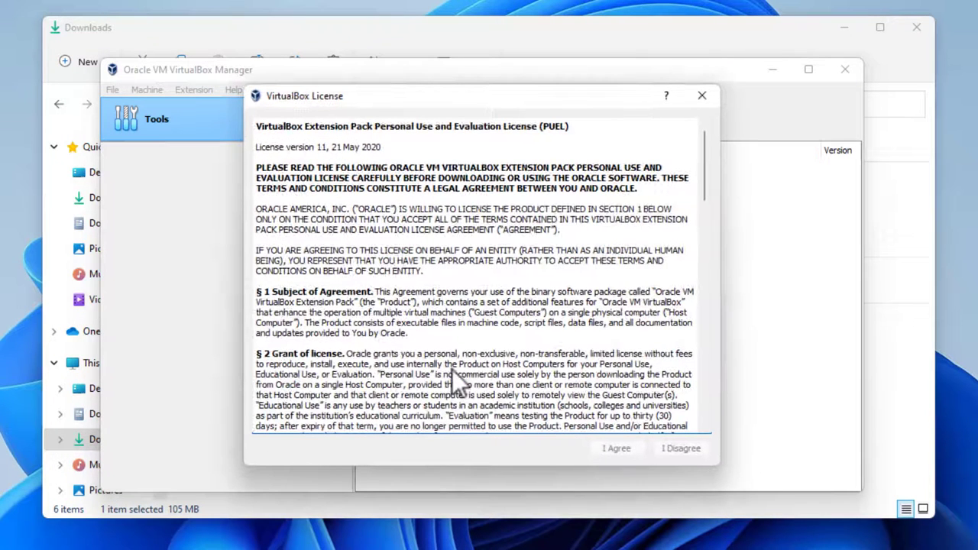
{"action": "left_click_drag", "start_coordinate": [705, 168], "coordinate": [715, 413]}
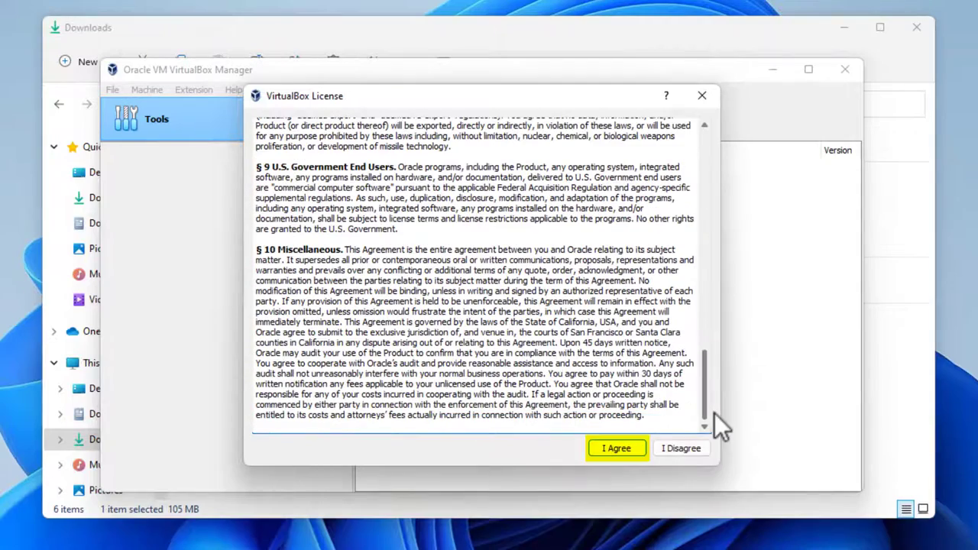
{"action": "left_click", "coordinate": [634, 448]}
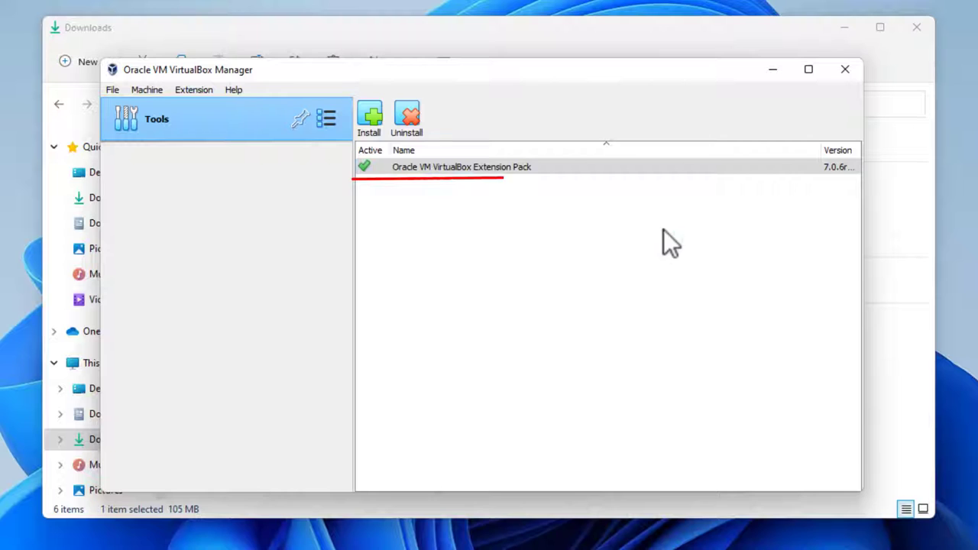
{"action": "left_click", "coordinate": [388, 170]}
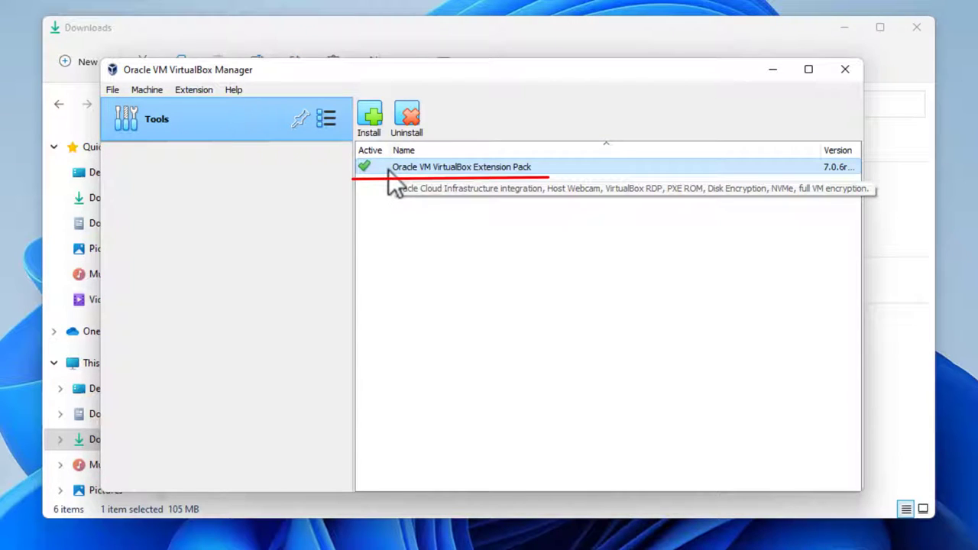